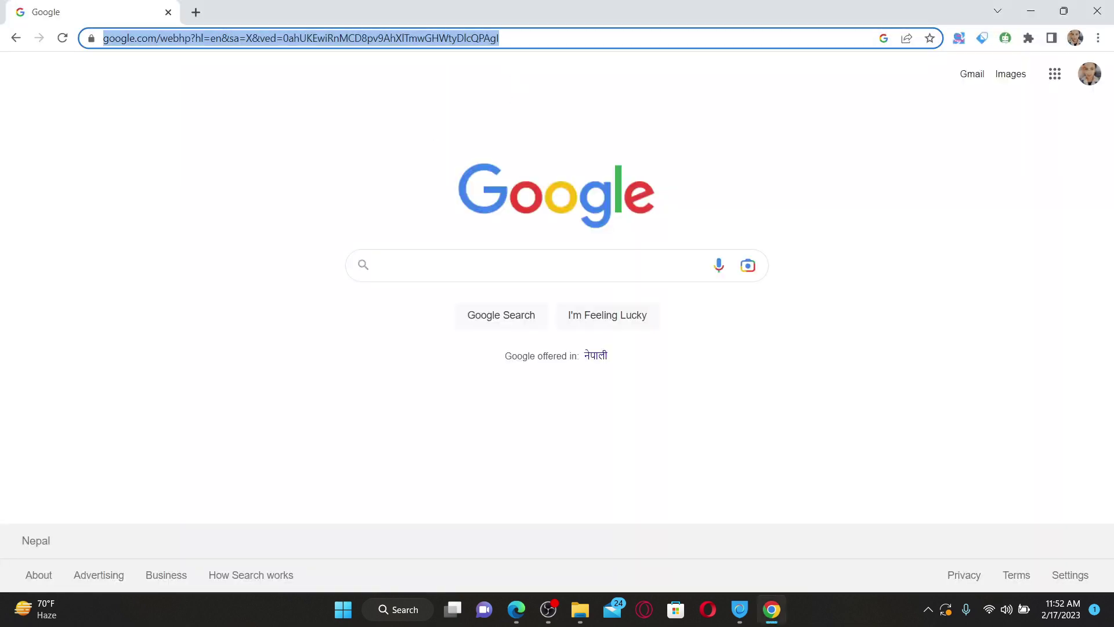
- Go to synchrony.com by entering 'syn' in the address bar and accepting the autocomplete
type("syn")
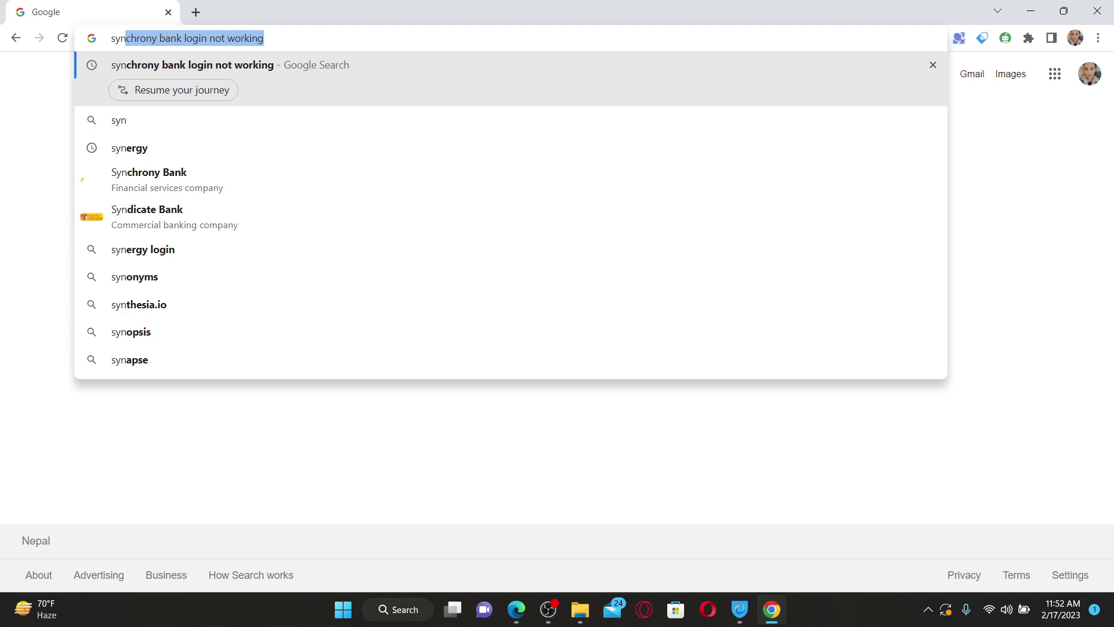
key("Return")
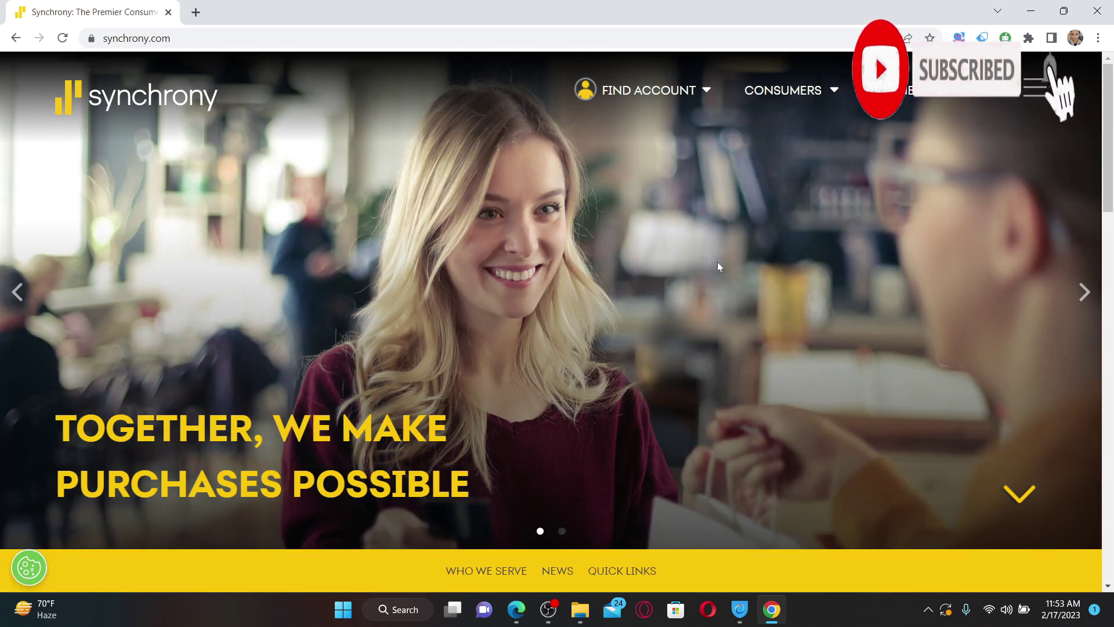
- Open the Bank Sign In page, click into its Username and Password fields, and dismiss the saved-passwords prompt
left_click(736, 234)
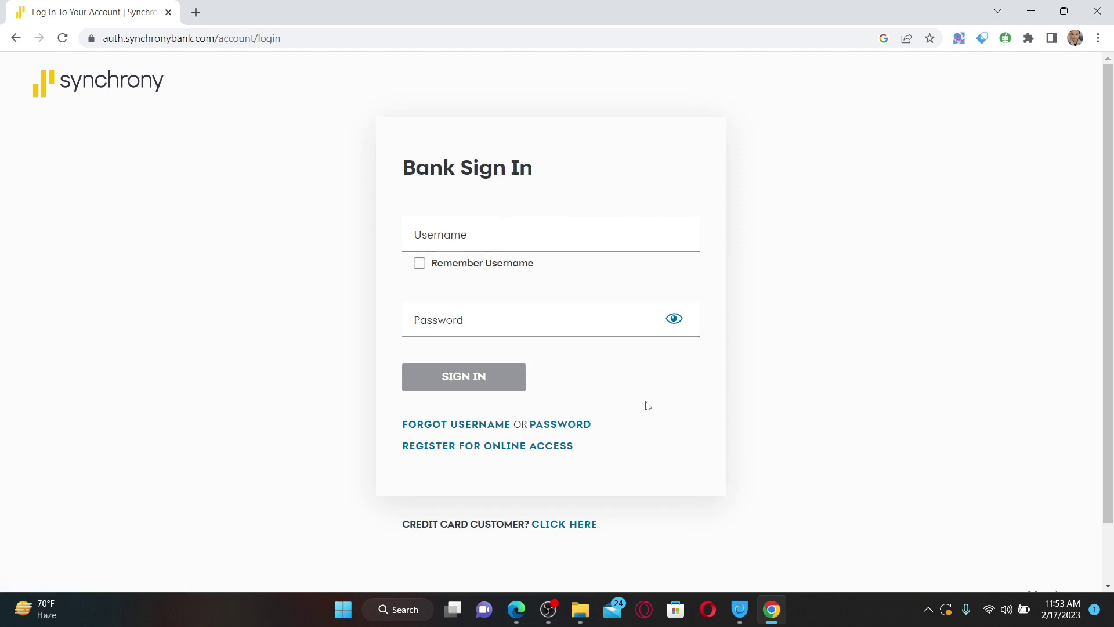
left_click(490, 234)
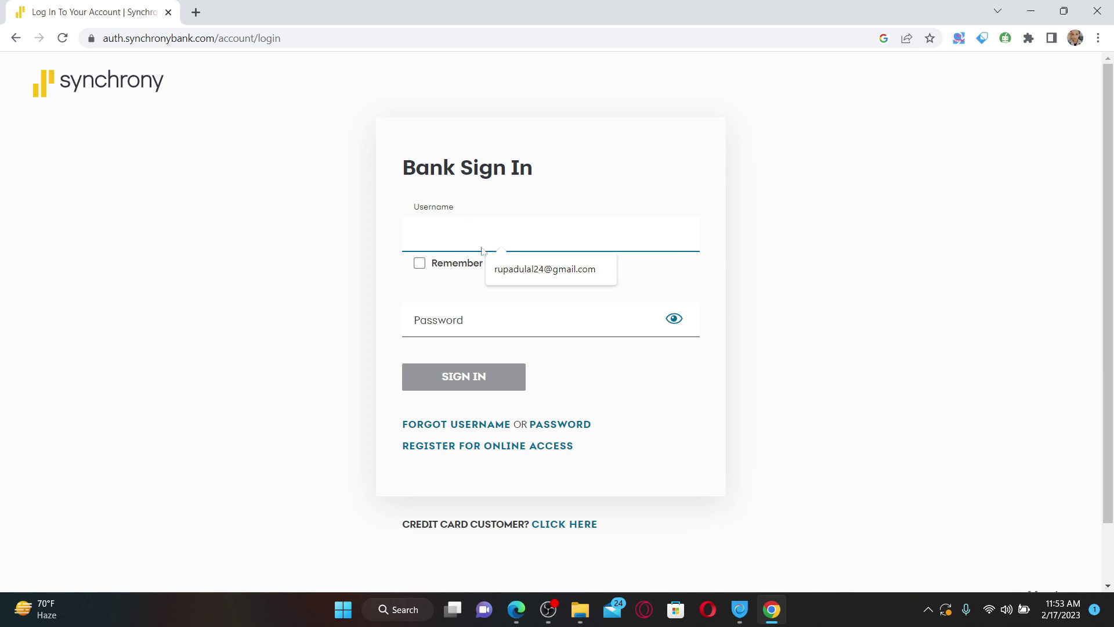
left_click(464, 322)
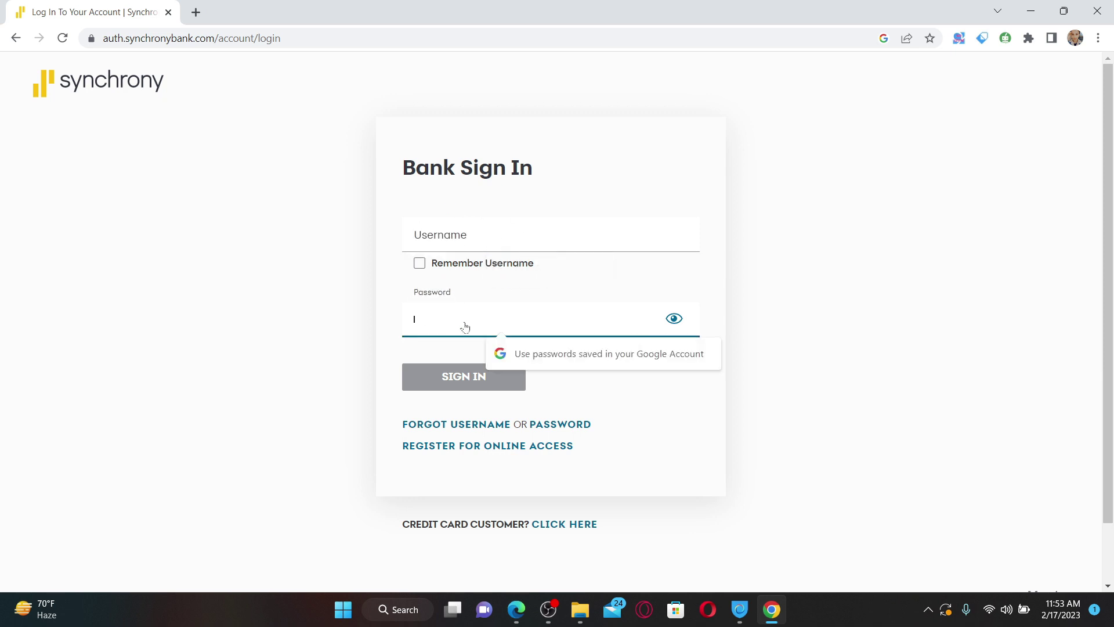
left_click(918, 275)
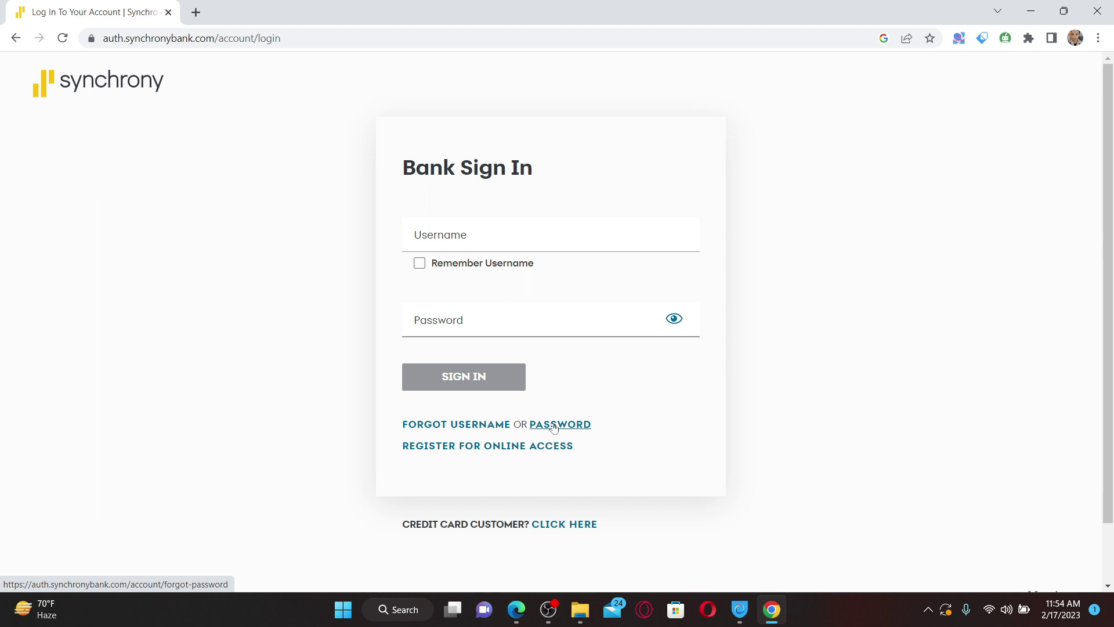
- Fill in the account username and the masked password on the sign-in form
left_click(494, 232)
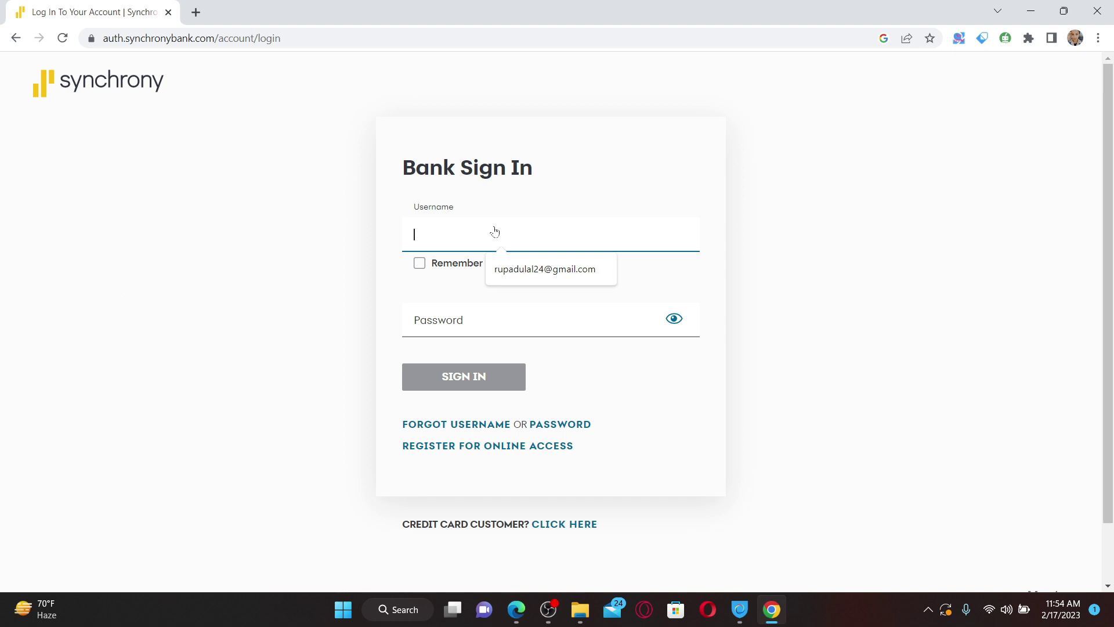
type("Rupa")
key("Tab")
type("••••")
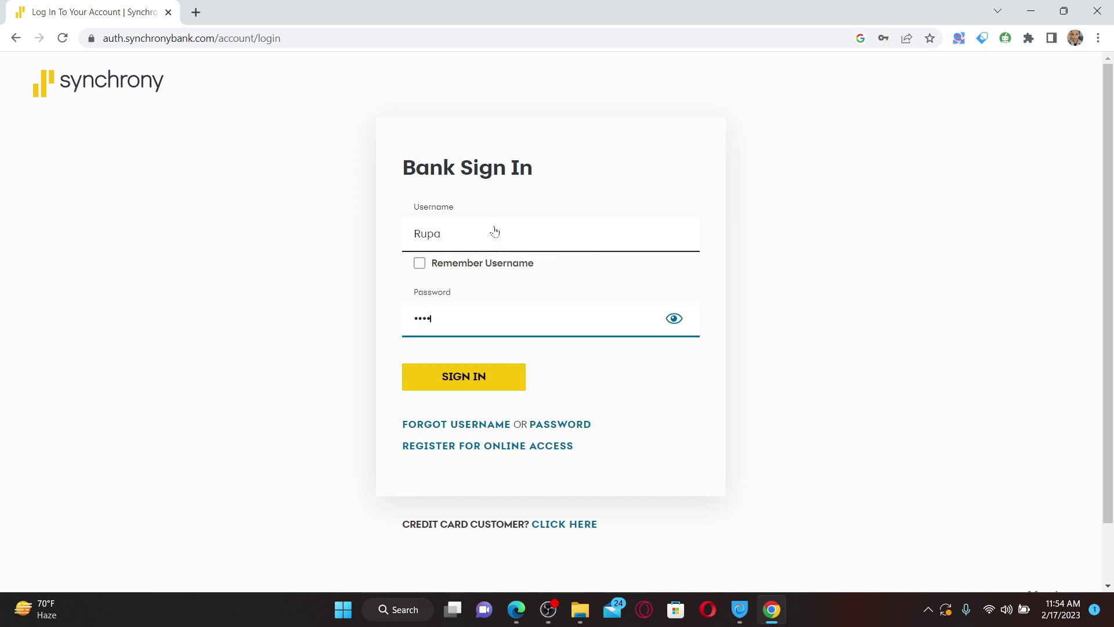
type("•••••••••")
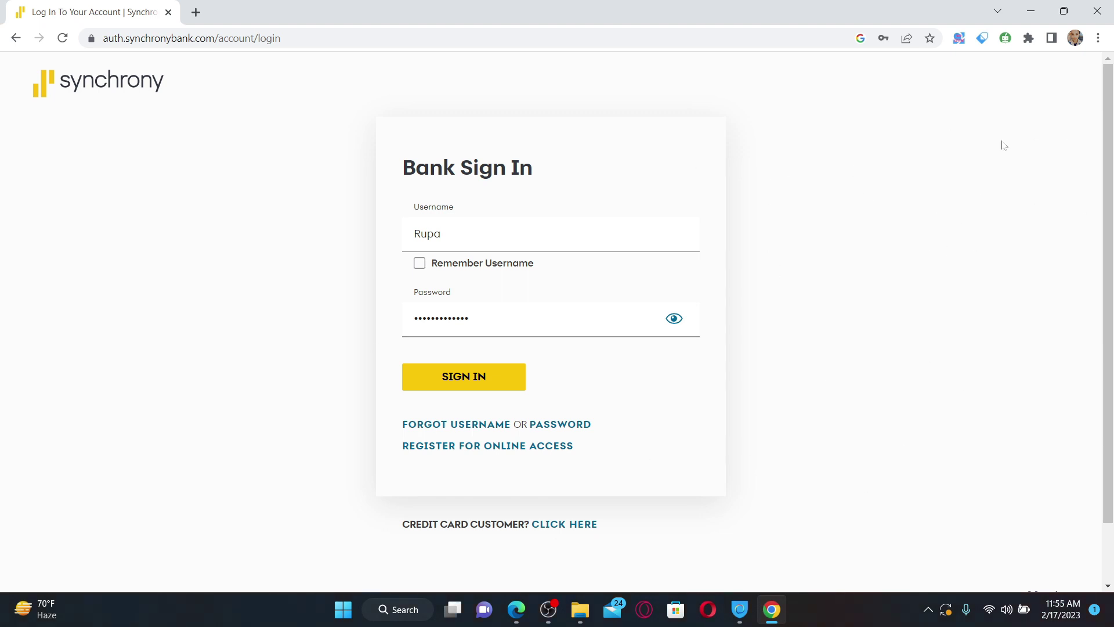
- Check for Chrome updates on the About Chrome page in Settings
left_click(1098, 38)
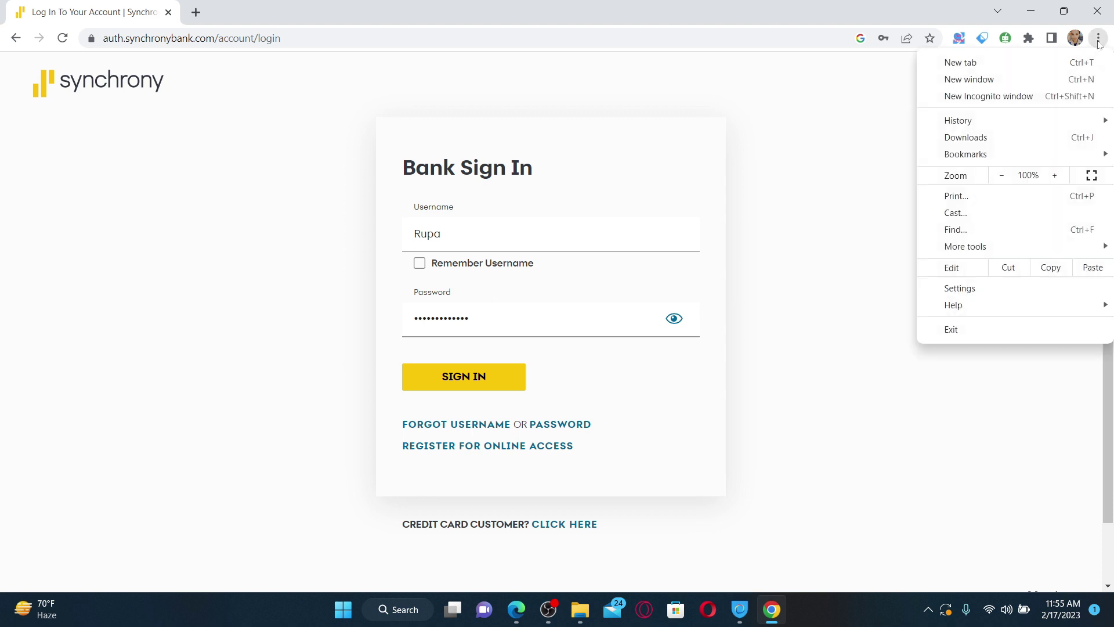
left_click(980, 290)
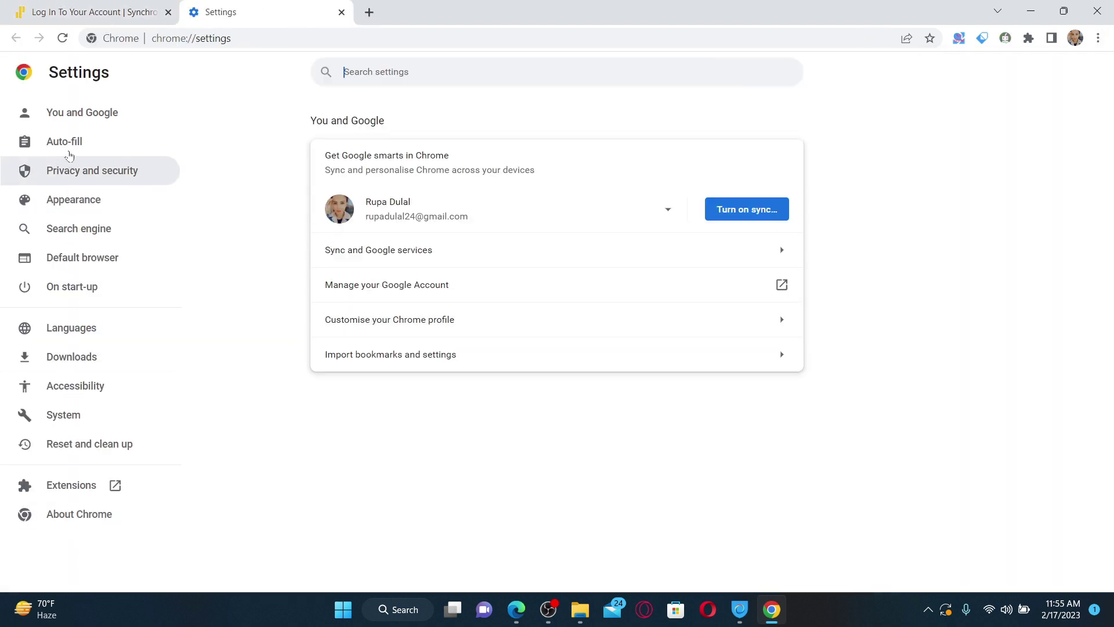
left_click(70, 519)
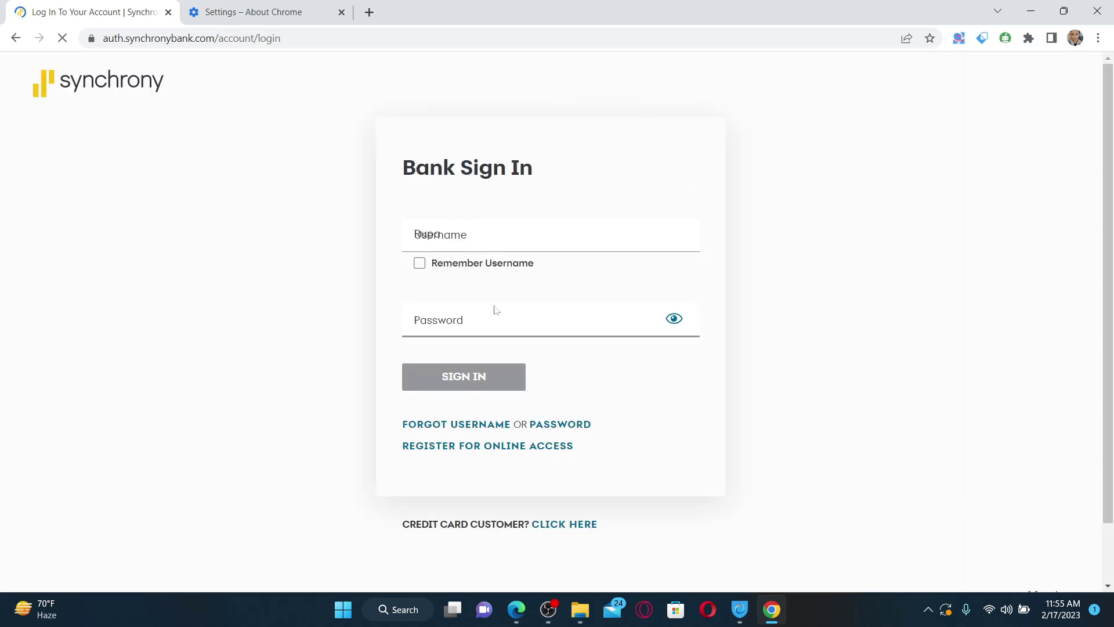
- Click the restored sign-in fields, then open Chrome's Privacy and security settings and scroll down
left_click(510, 233)
left_click(498, 325)
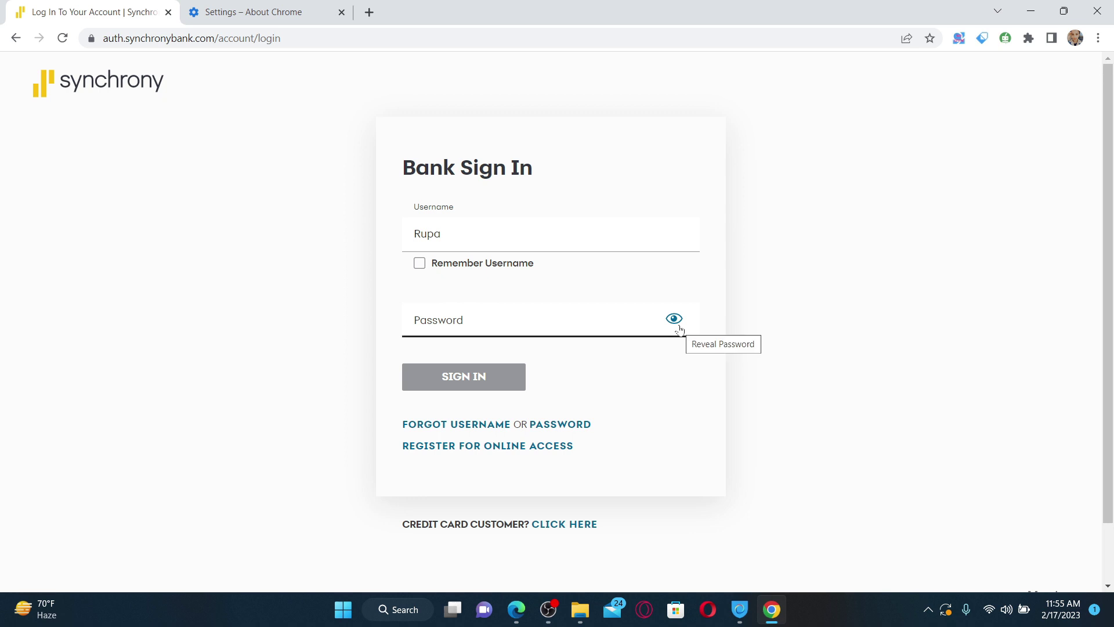
left_click(1096, 39)
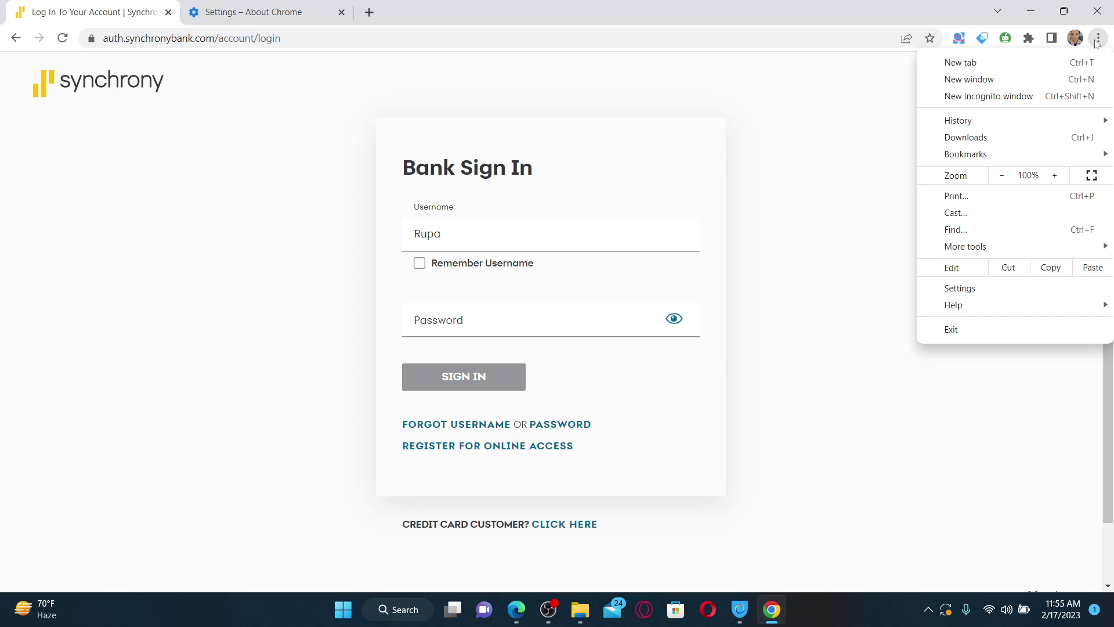
left_click(1097, 41)
left_click(1096, 40)
left_click(958, 289)
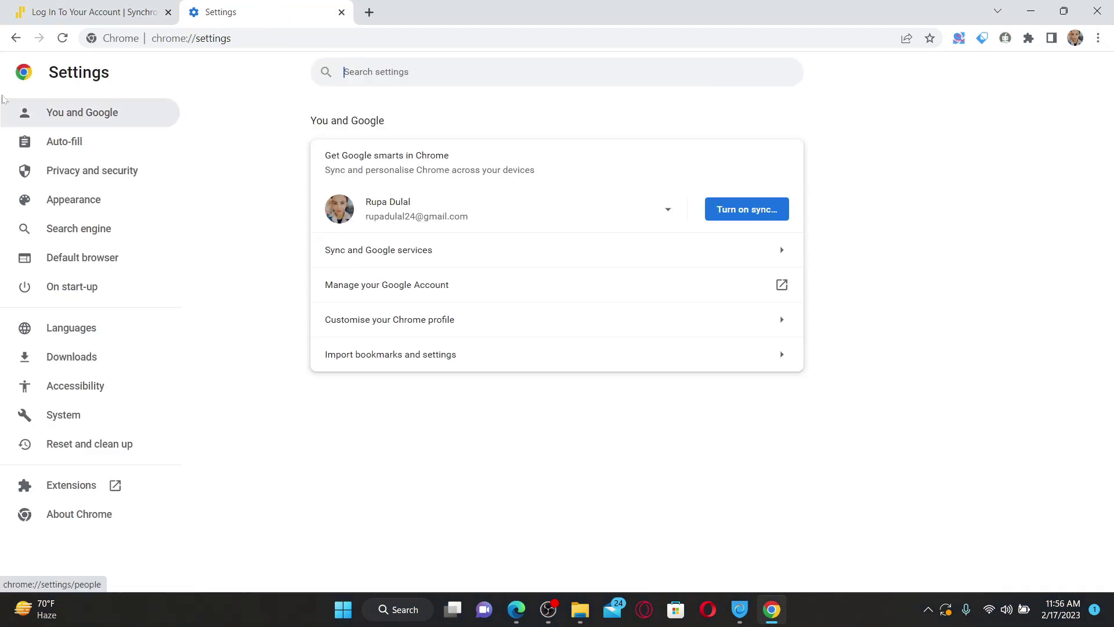
left_click(112, 177)
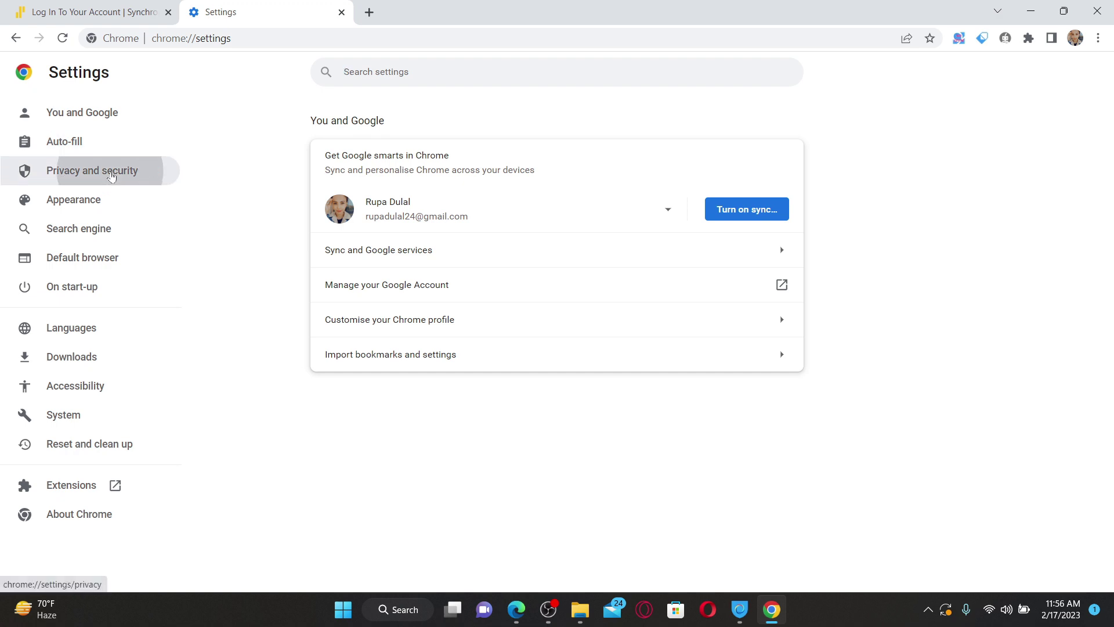
scroll(522, 383, "down", 2)
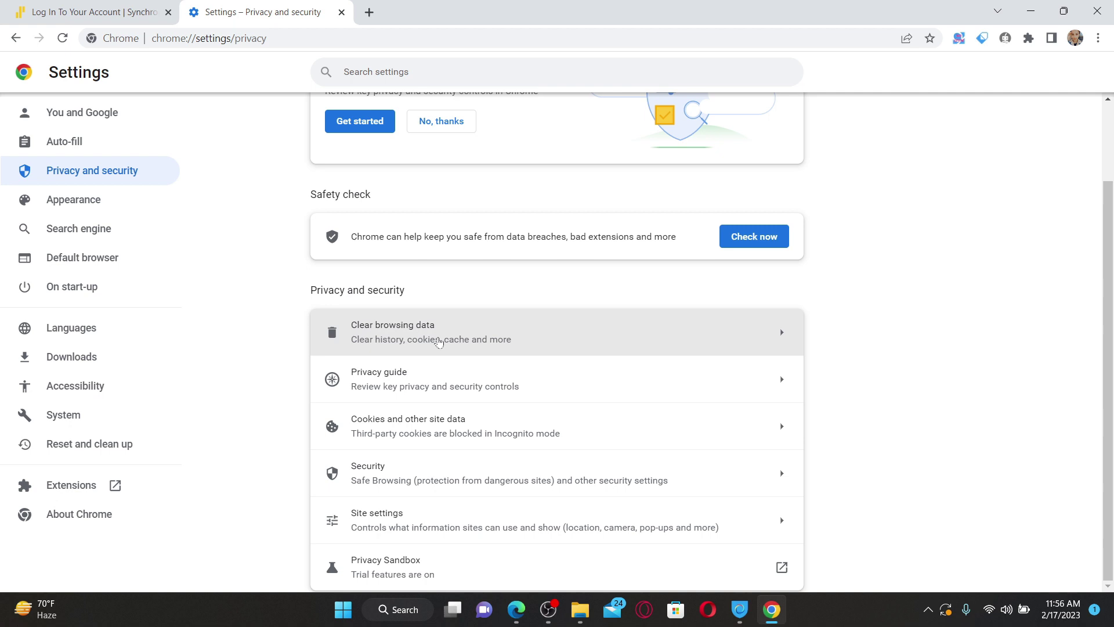
- Clear cookies and cached images and files for all time, keeping both boxes ticked
left_click(494, 333)
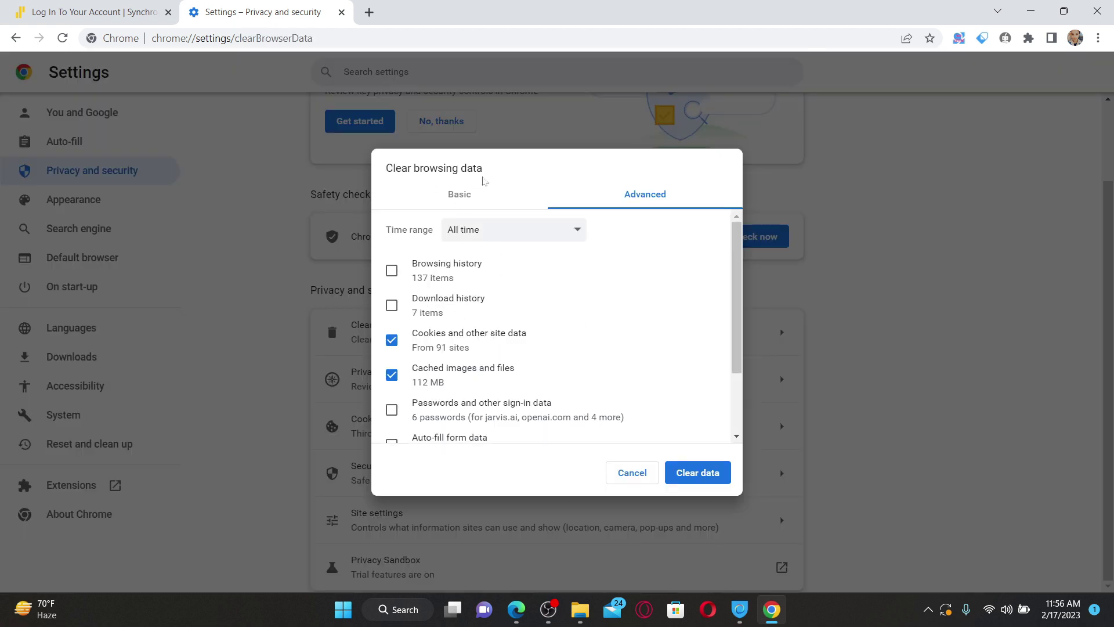
left_click(391, 341)
left_click(392, 343)
left_click(704, 479)
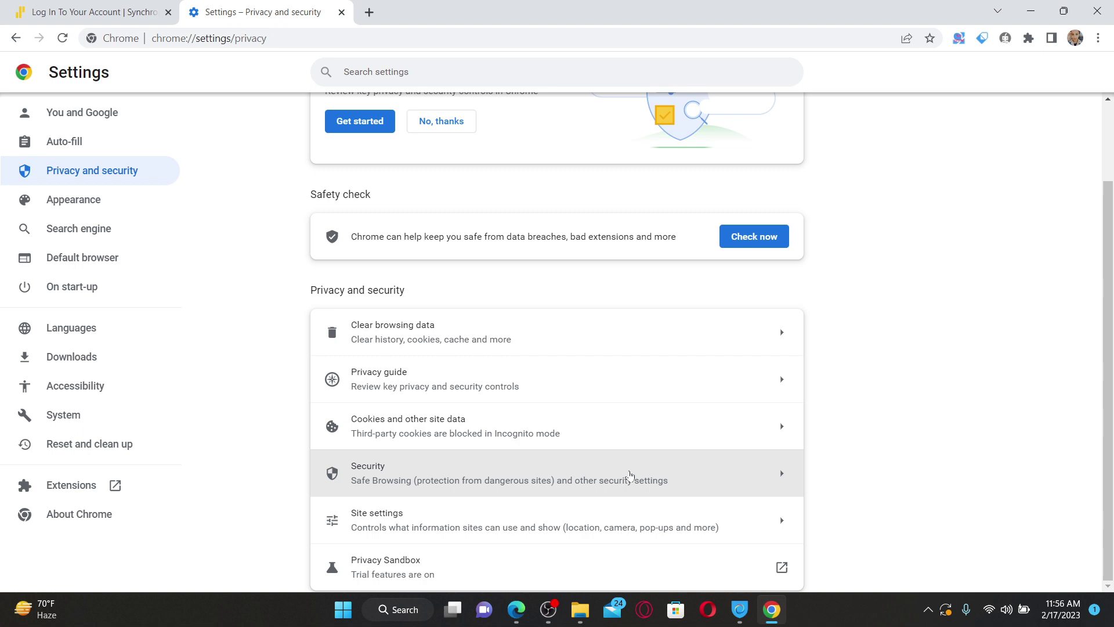
- Return to the bank sign-in tab and minimise the Chrome window
left_click(118, 12)
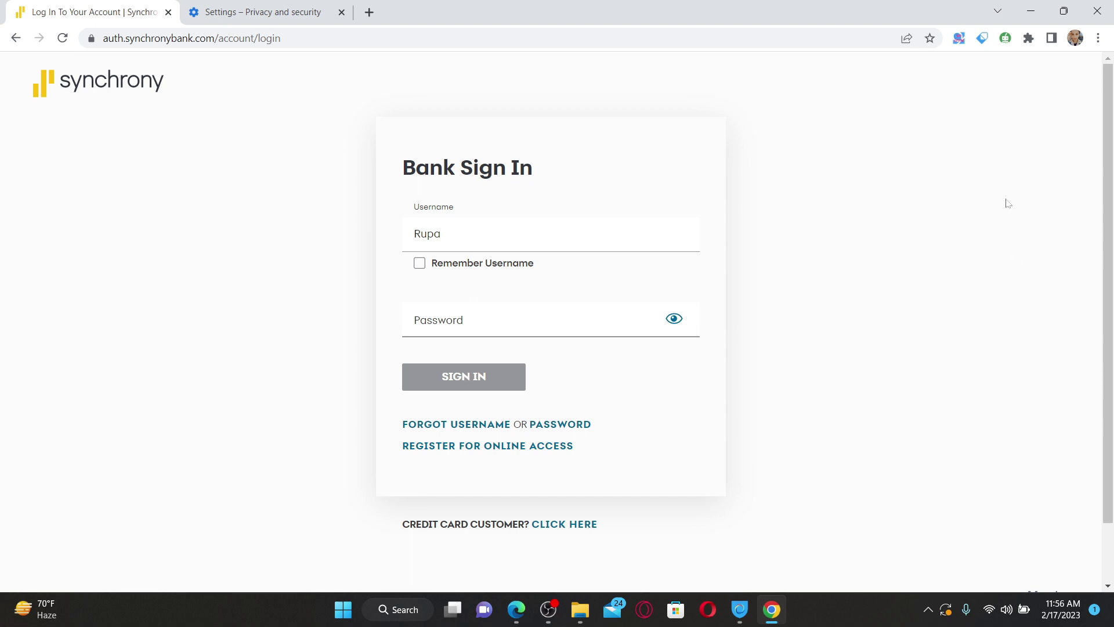
left_click(997, 11)
left_click(1082, 156)
left_click(1038, 13)
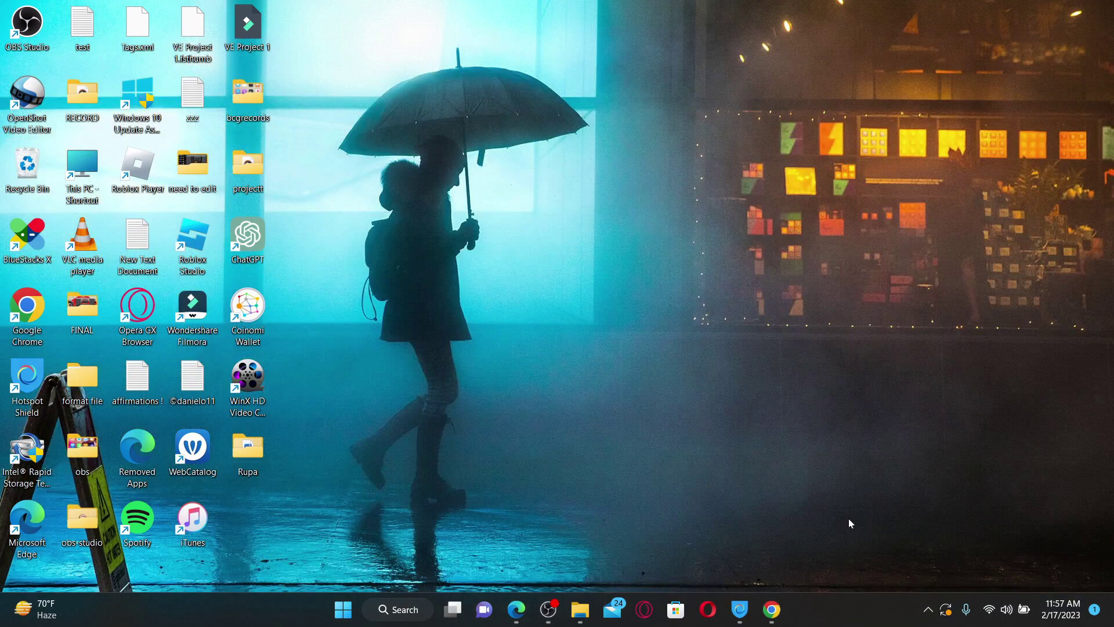
- Confirm Hotspot Shield VPN is disconnected, close it, and bring the Chrome sign-in page back
left_click(739, 609)
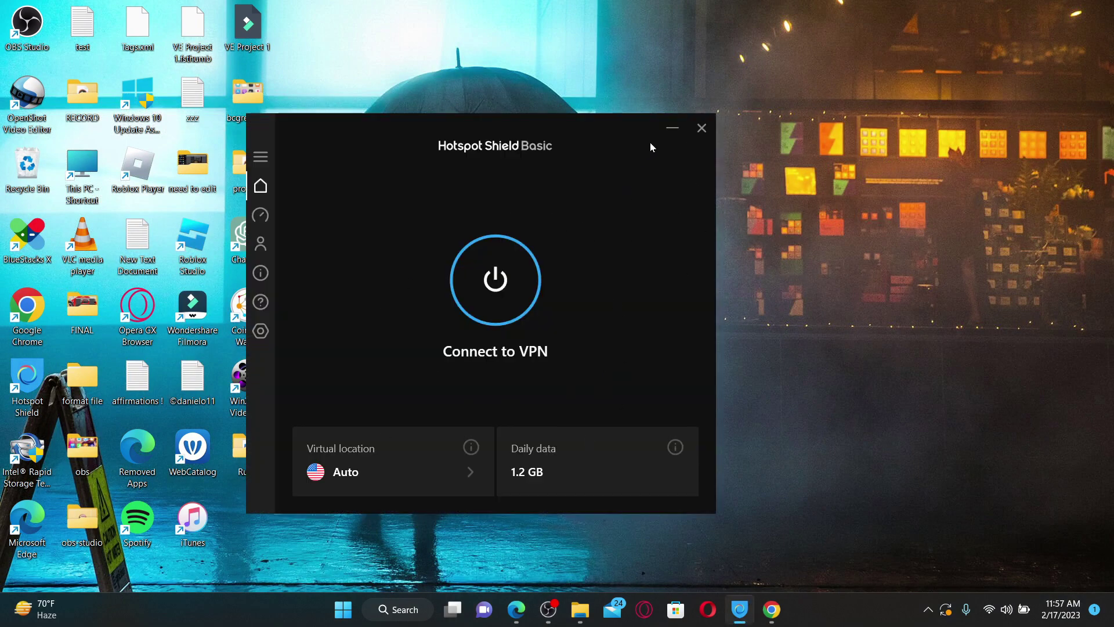
left_click(672, 127)
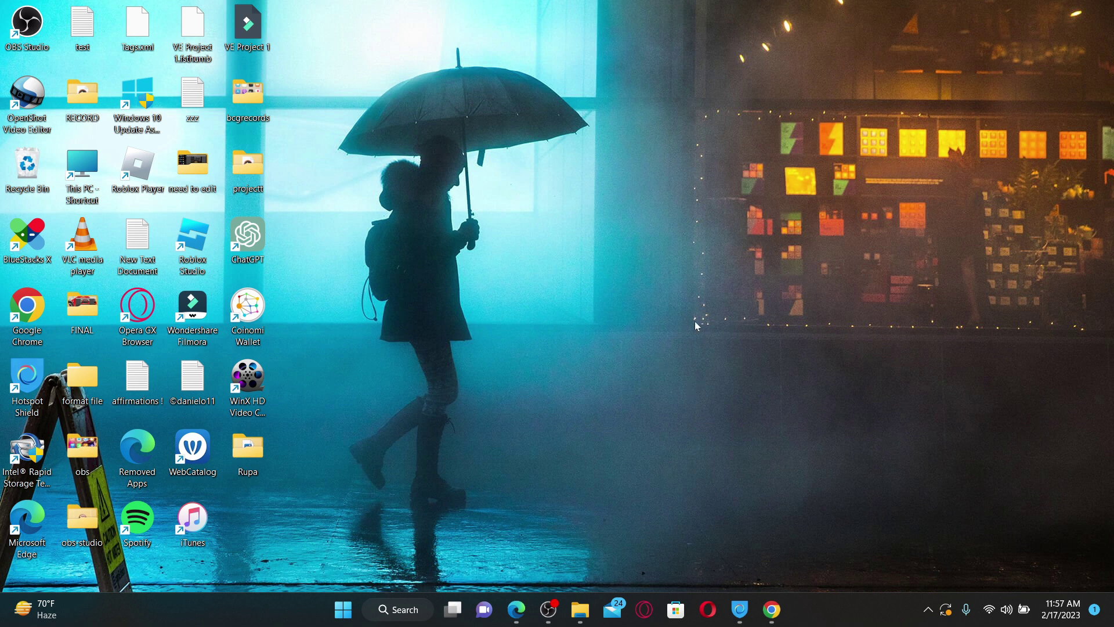
left_click(776, 606)
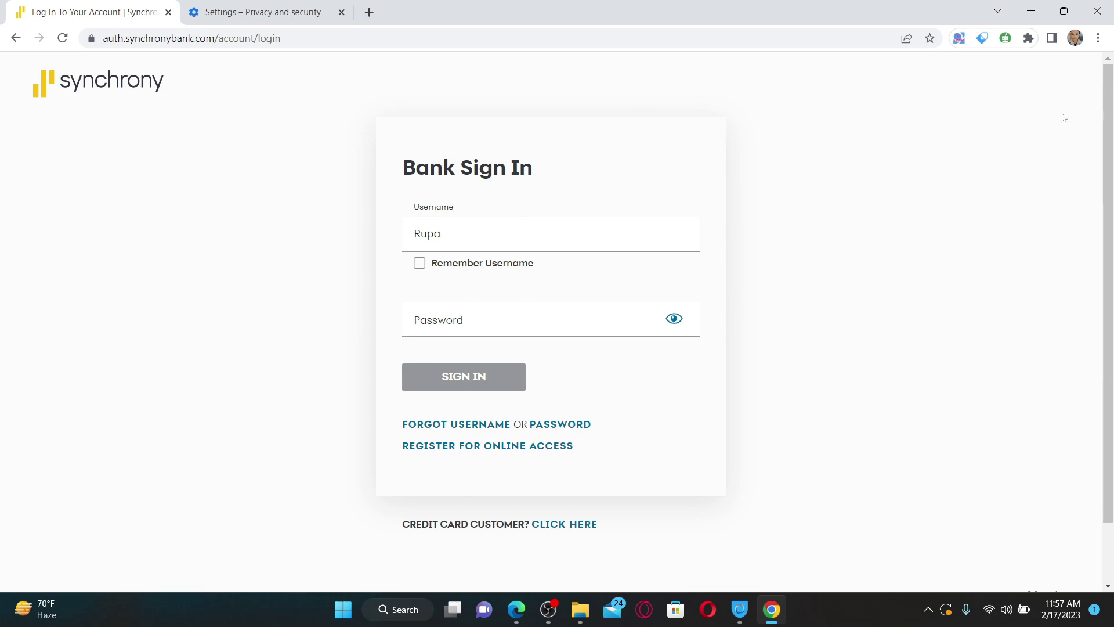
- Show the Windows desktop with Win+D, hiding the Chrome sign-in window
key("super+d")
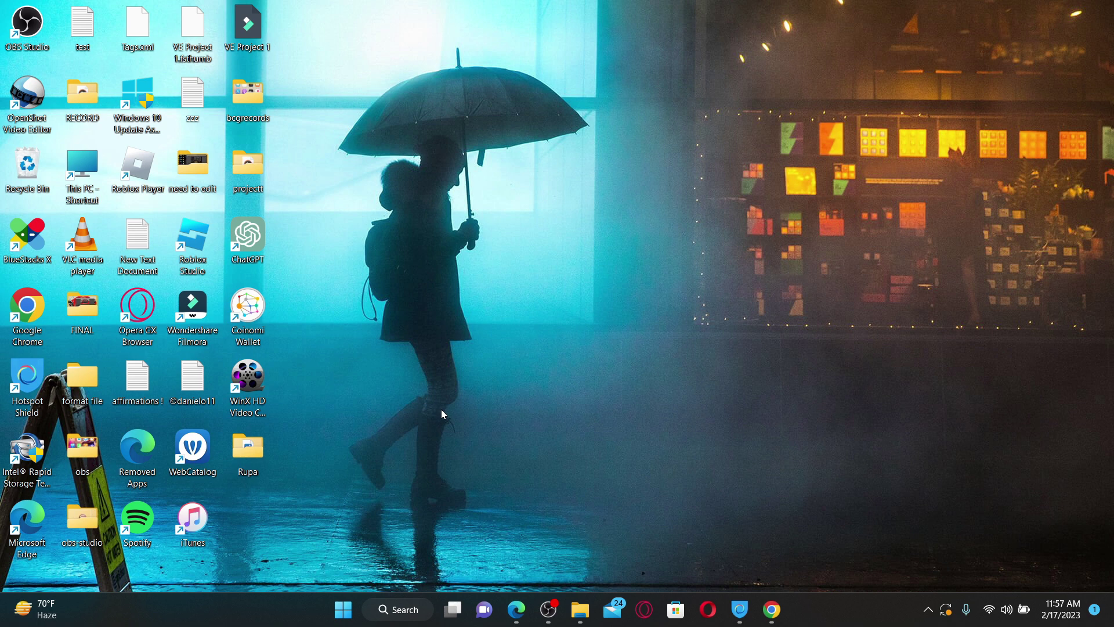